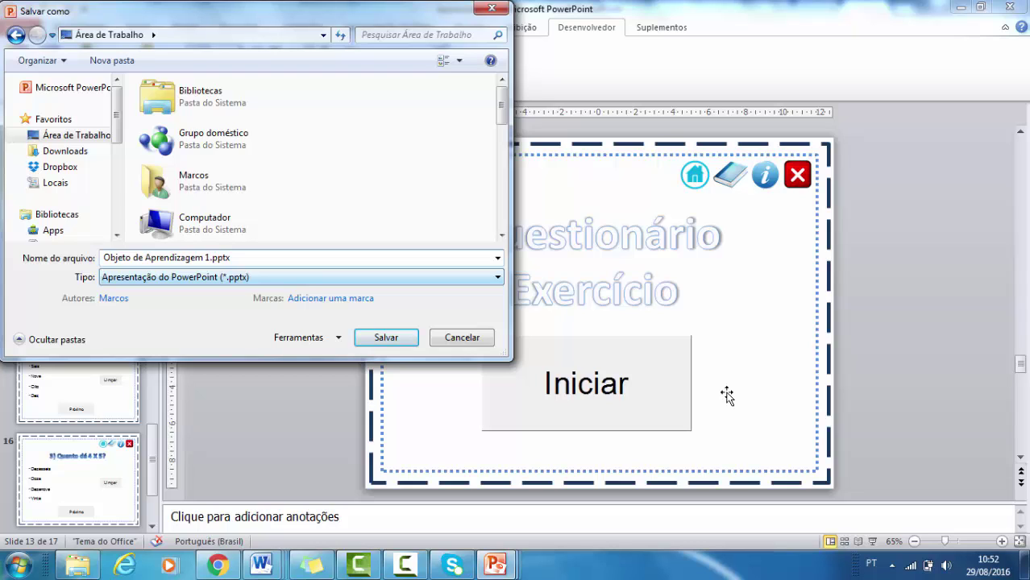
Save the presentation on the desktop as Objeto de Aprendizagem 1 in the macro-enabled presentation format (*.pptm)
{"action": "key", "text": "Return"}
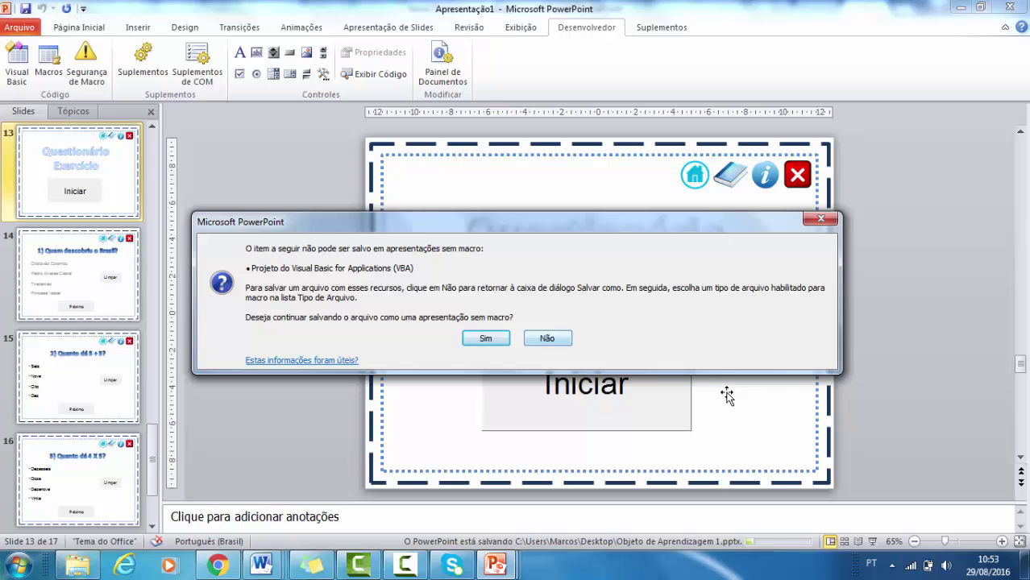
{"action": "key", "text": "Return"}
{"action": "key", "text": "F12"}
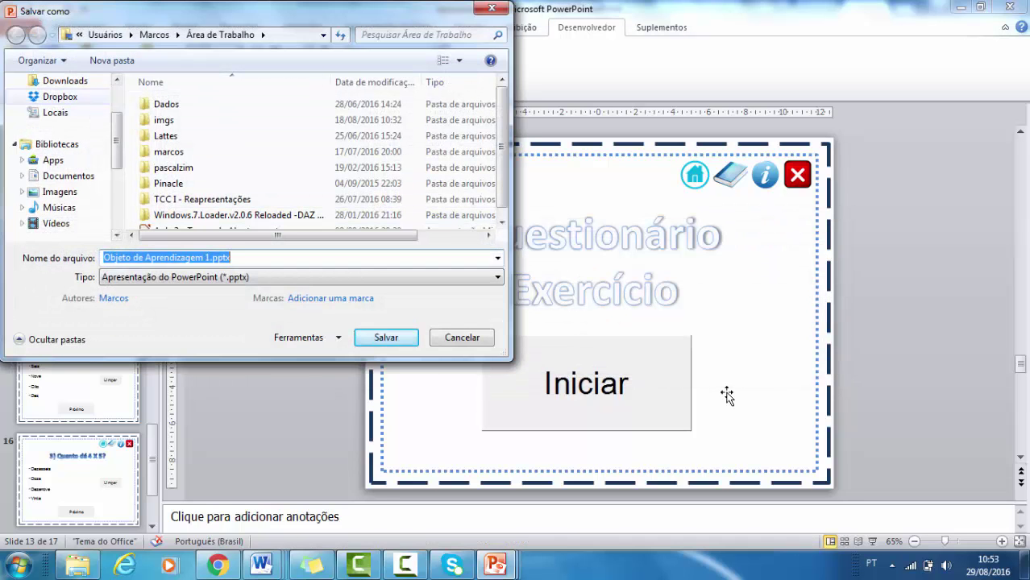
{"action": "left_click", "coordinate": [76, 135]}
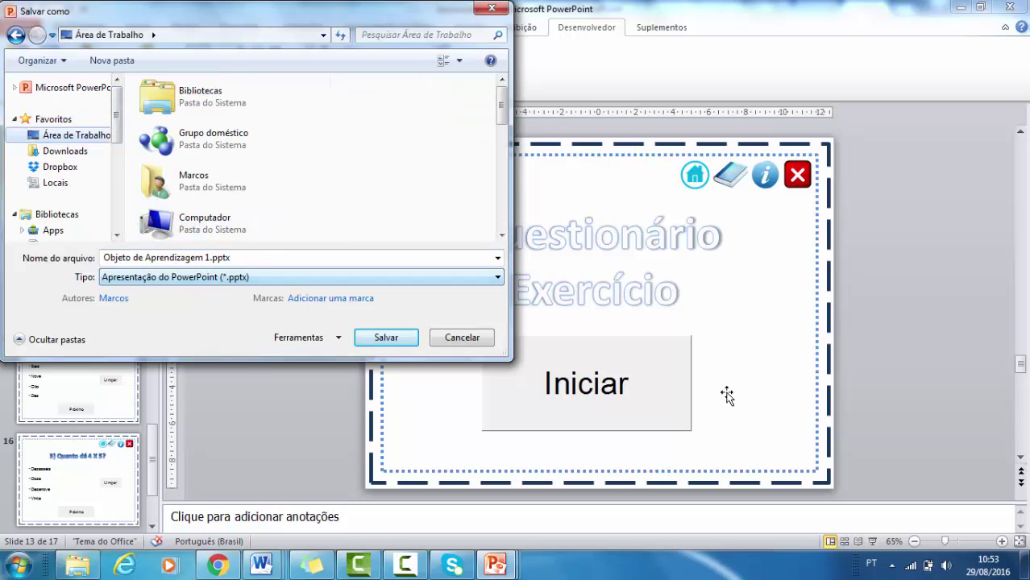
{"action": "key", "text": "alt+Down"}
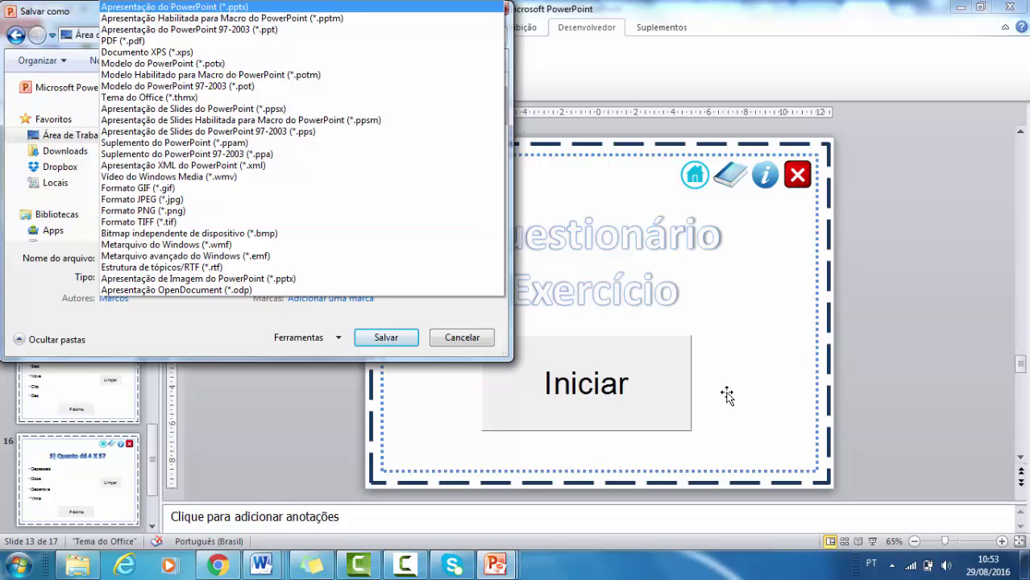
{"action": "key", "text": "Down"}
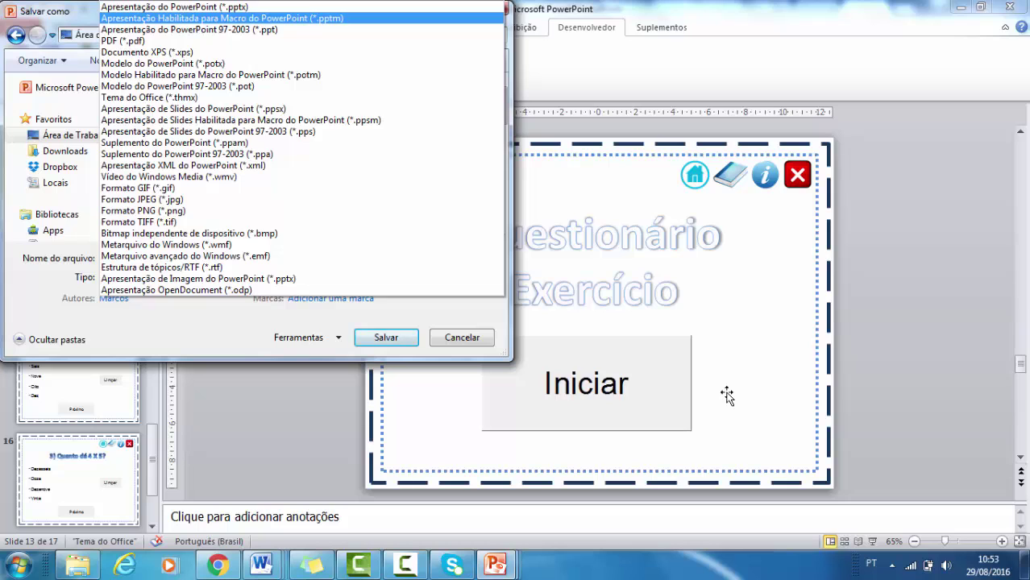
{"action": "key", "text": "Return"}
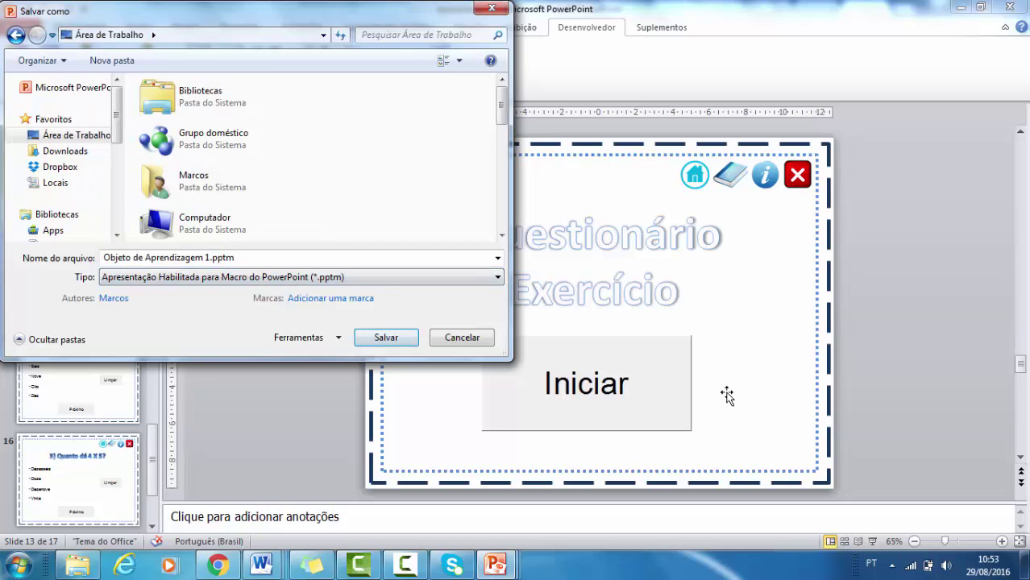
{"action": "key", "text": "Return"}
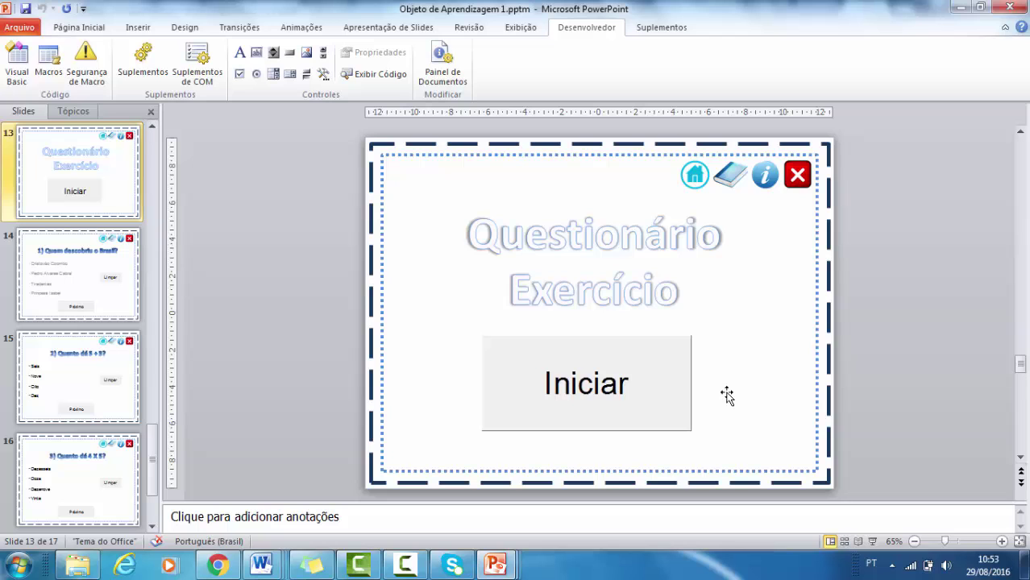
Save another copy of Objeto de Aprendizagem 1 on the desktop as a macro-enabled slide show (*.ppsm)
{"action": "key", "text": "alt+a"}
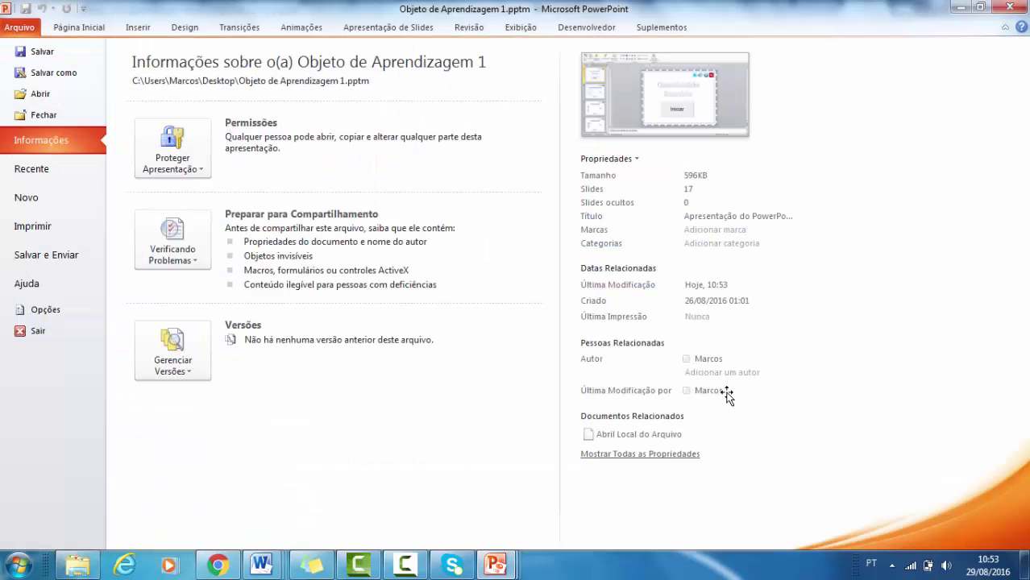
{"action": "key", "text": "Up"}
{"action": "key", "text": "Up"}
{"action": "key", "text": "Up"}
{"action": "key", "text": "Escape"}
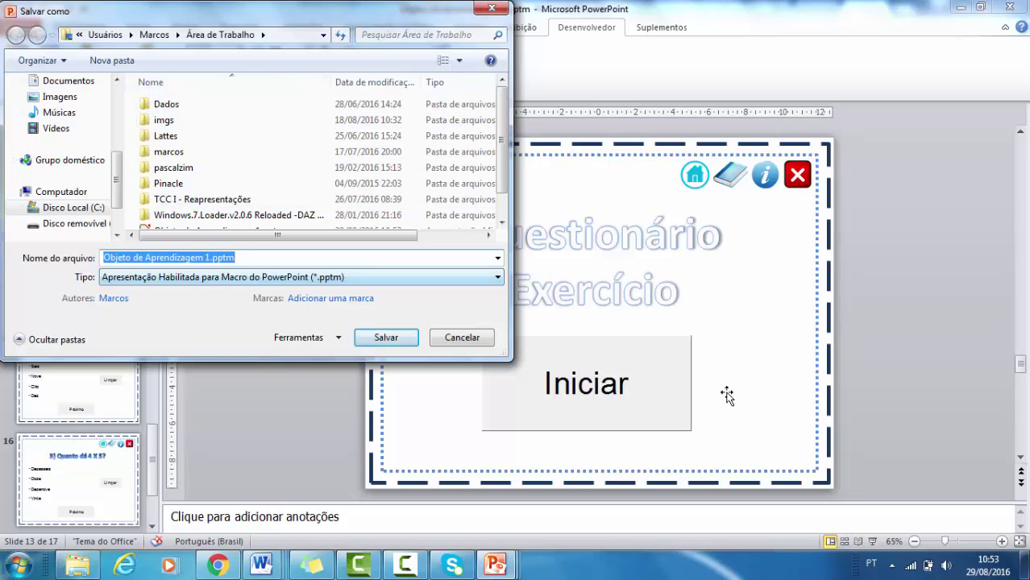
{"action": "left_click", "coordinate": [301, 277]}
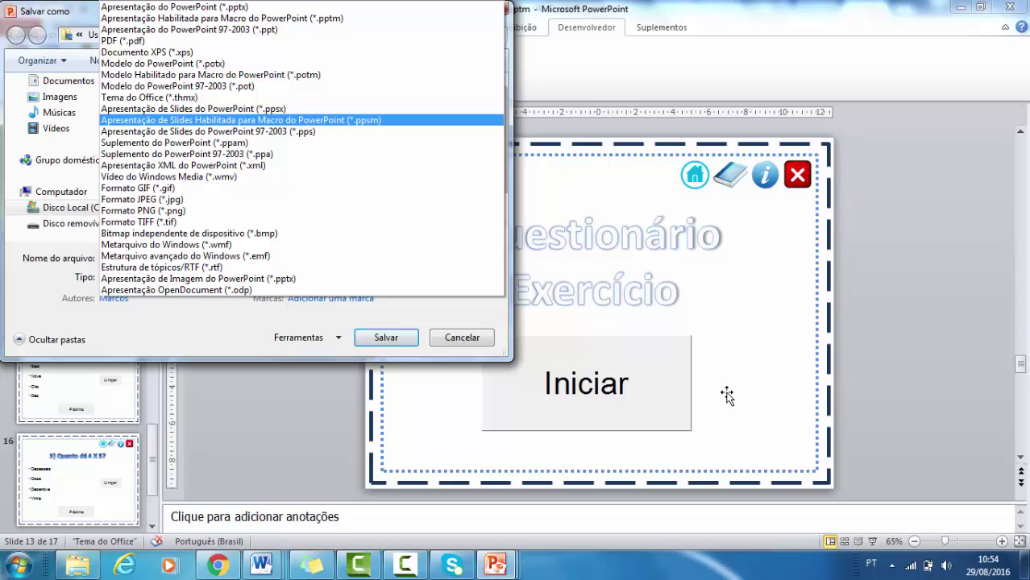
{"action": "key", "text": "Return"}
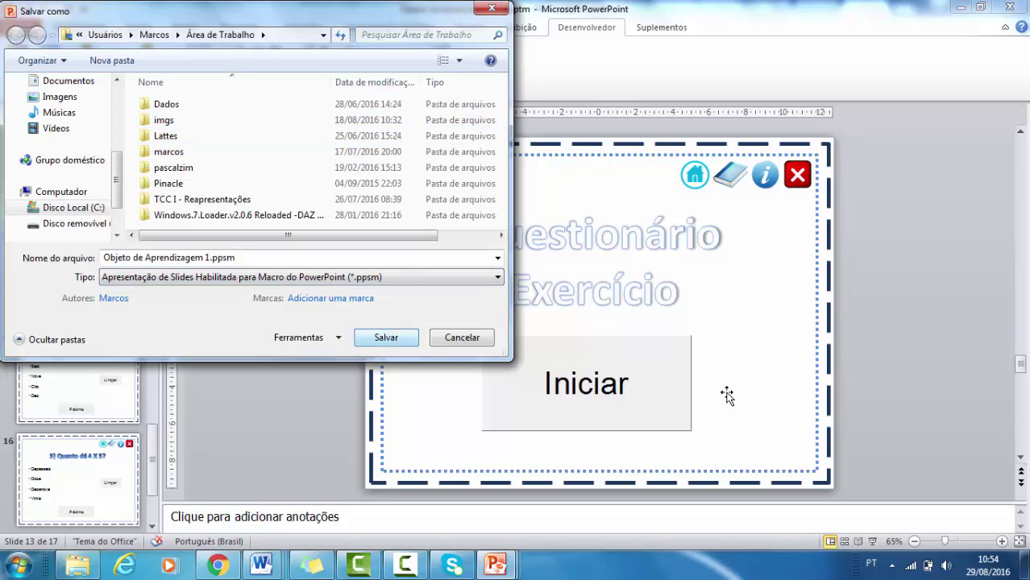
{"action": "key", "text": "Return"}
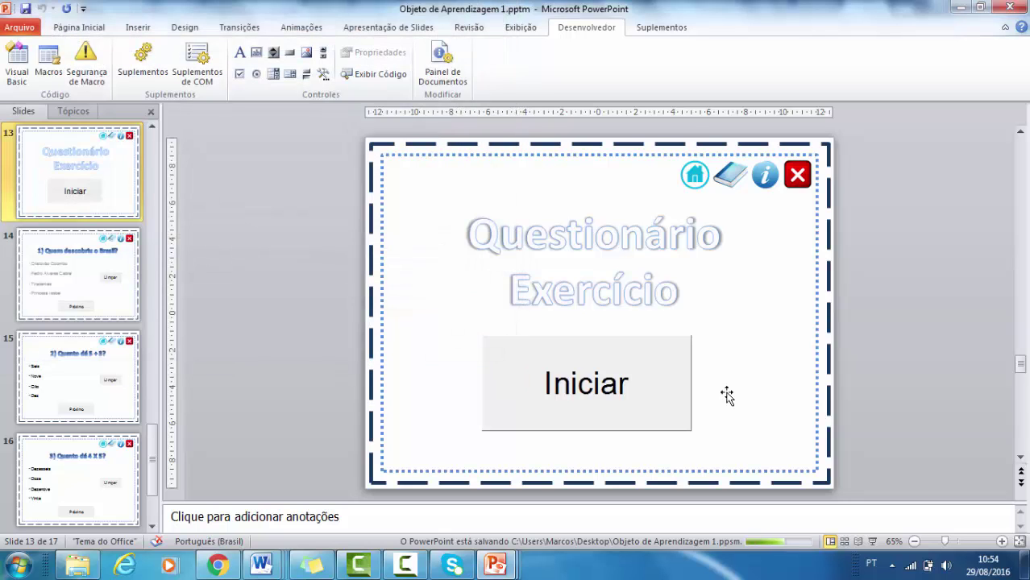
Open Objeto de Aprendizagem 1.ppsm from the desktop, advance the show to the activity selection slide, and exit it
{"action": "left_click", "coordinate": [1023, 564]}
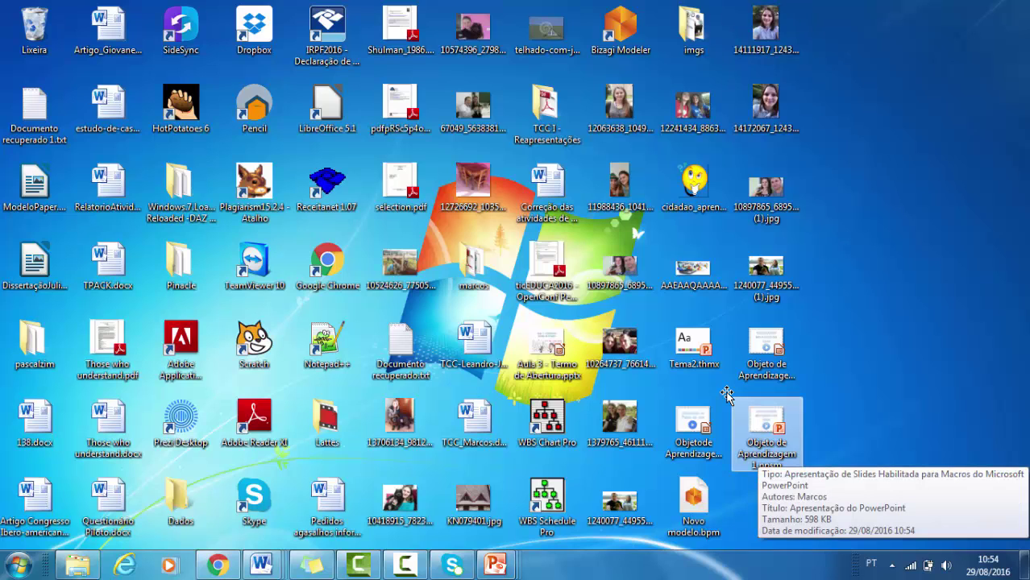
{"action": "key", "text": "Return"}
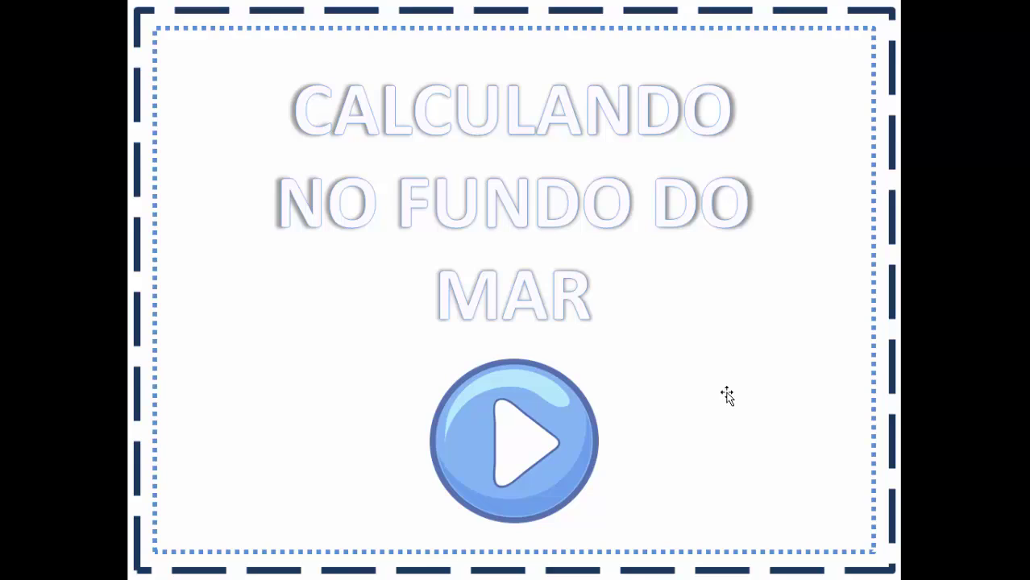
{"action": "left_click", "coordinate": [726, 396]}
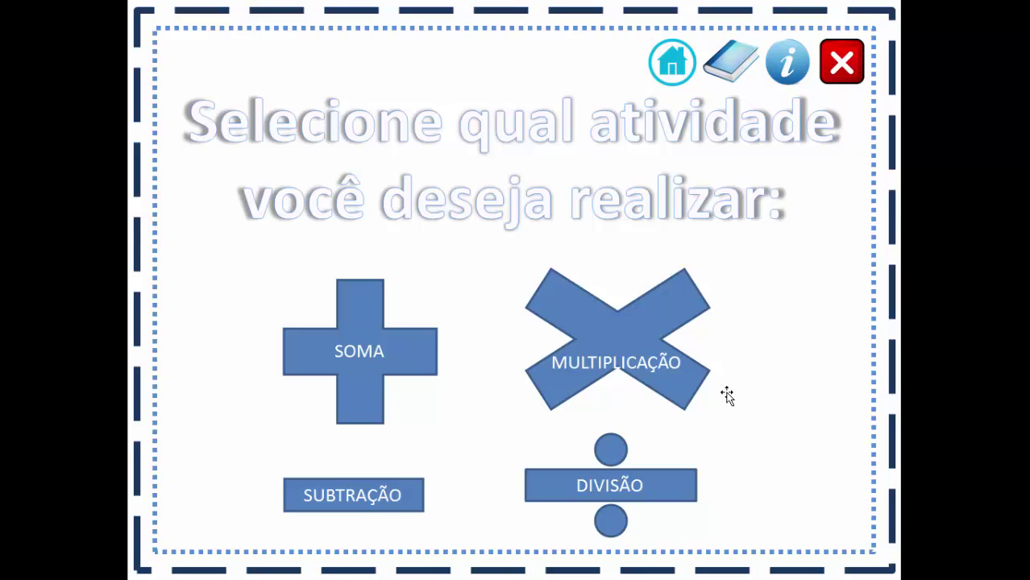
{"action": "key", "text": "Escape"}
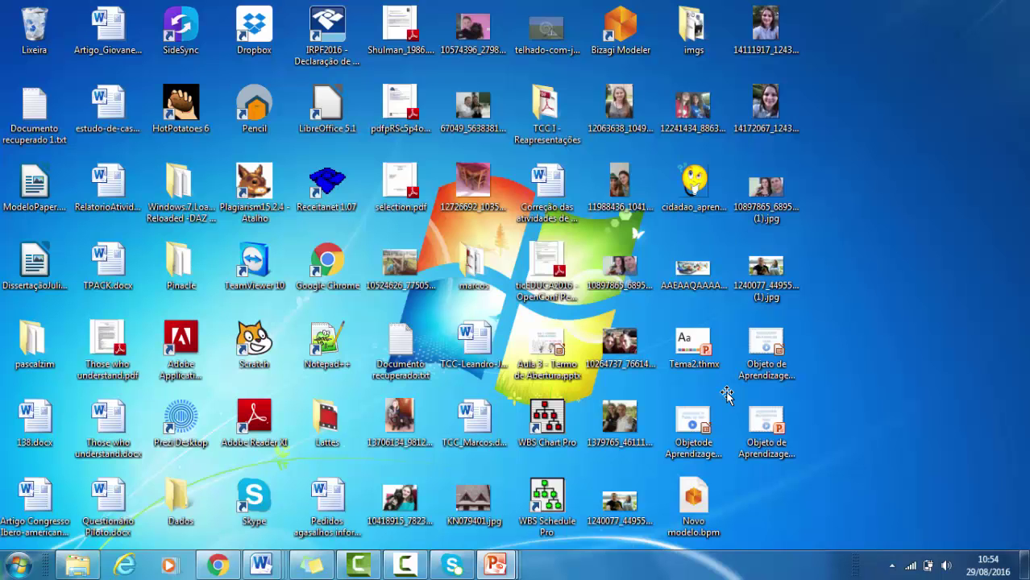
Locate Objeto de Aprendizagem 1.ppsm on the desktop and switch back to its editing window in PowerPoint
{"action": "key", "text": "o"}
{"action": "key", "text": "Right"}
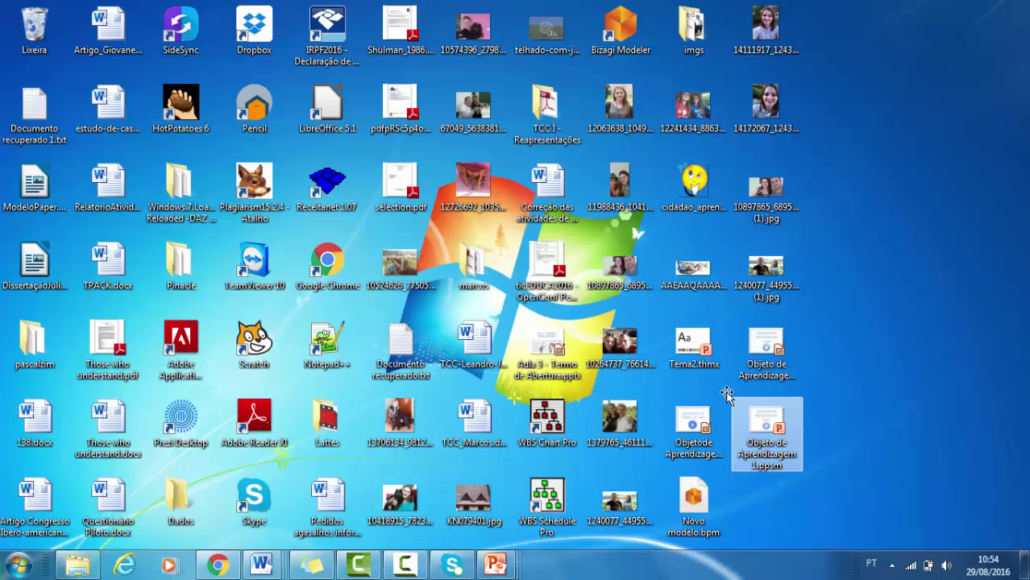
{"action": "left_click", "coordinate": [495, 564]}
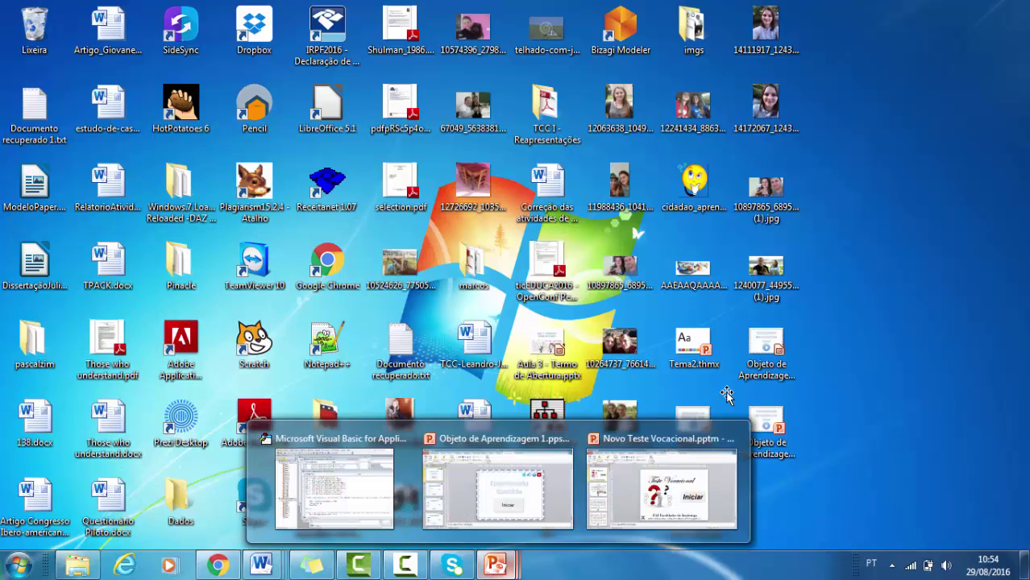
{"action": "left_click", "coordinate": [497, 486]}
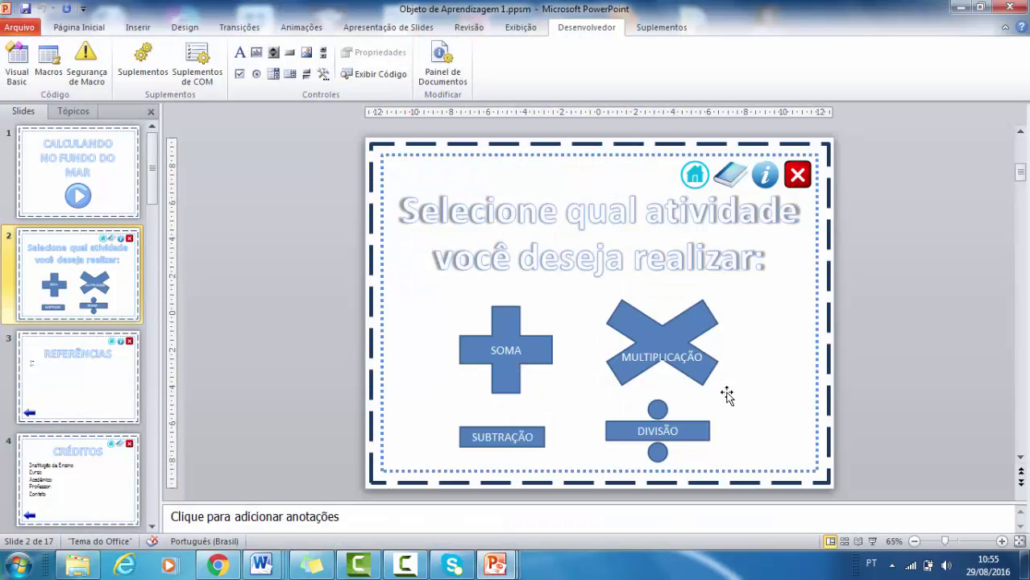
Give the SOMA plus shape on slide 2 a click action that hyperlinks to Próximo slide
{"action": "left_click", "coordinate": [505, 350]}
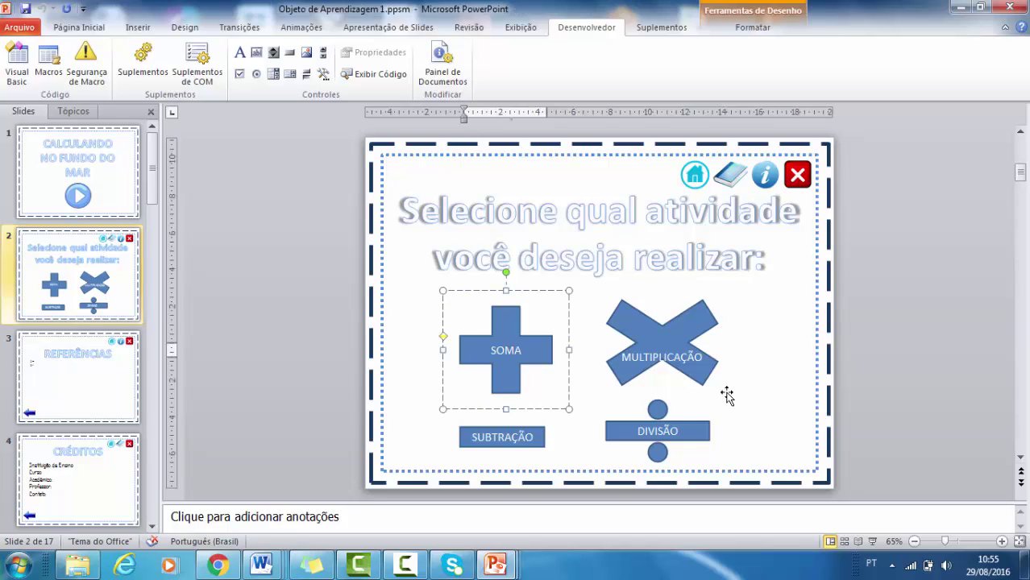
{"action": "key", "text": "Tab"}
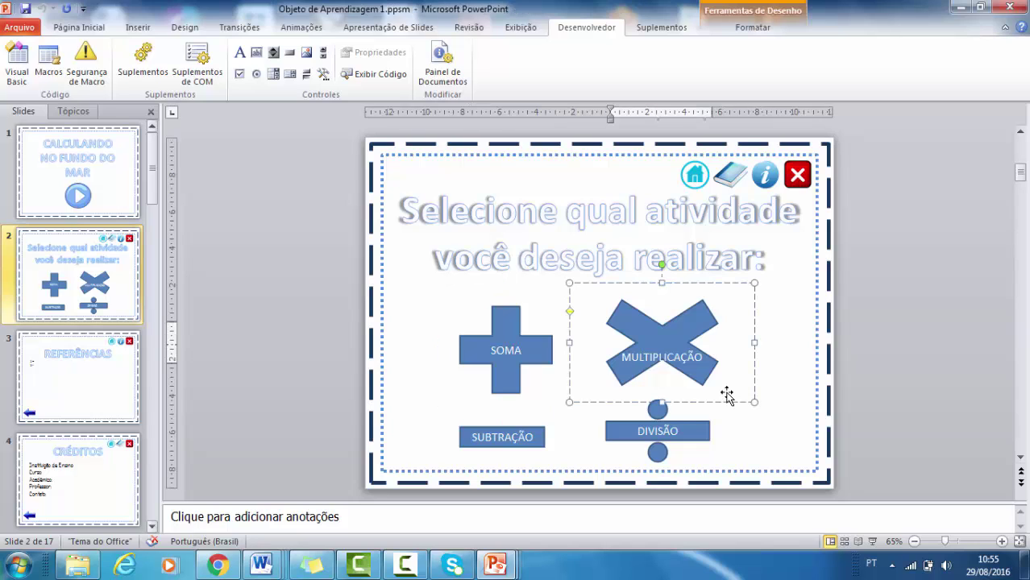
{"action": "key", "text": "shift+Tab"}
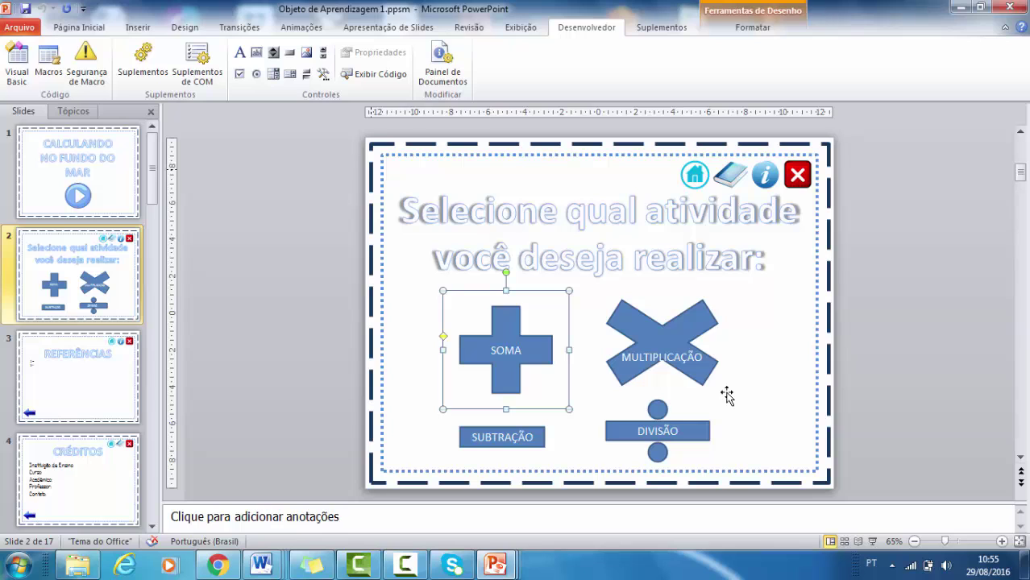
{"action": "left_click", "coordinate": [138, 28]}
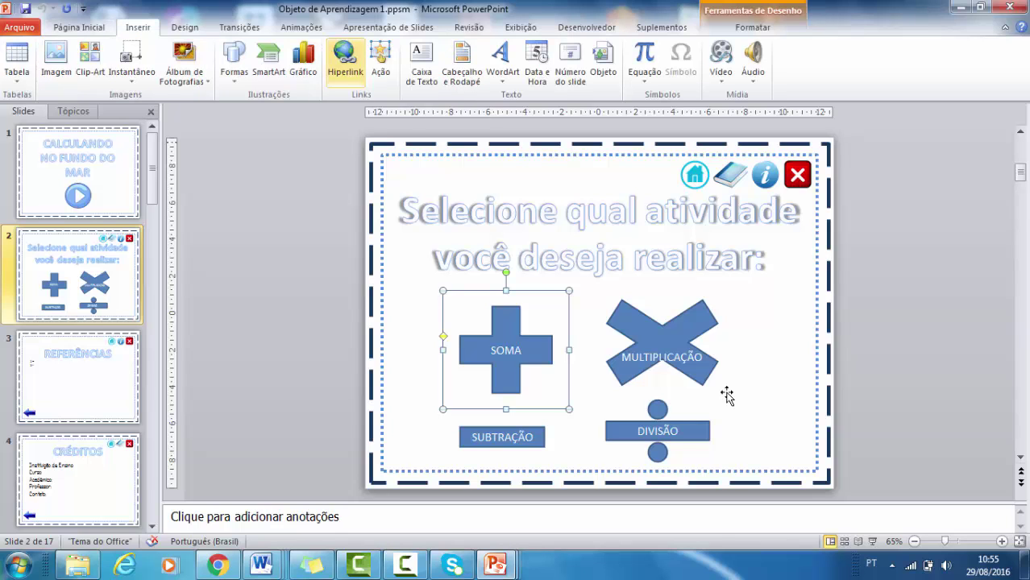
{"action": "left_click", "coordinate": [380, 62]}
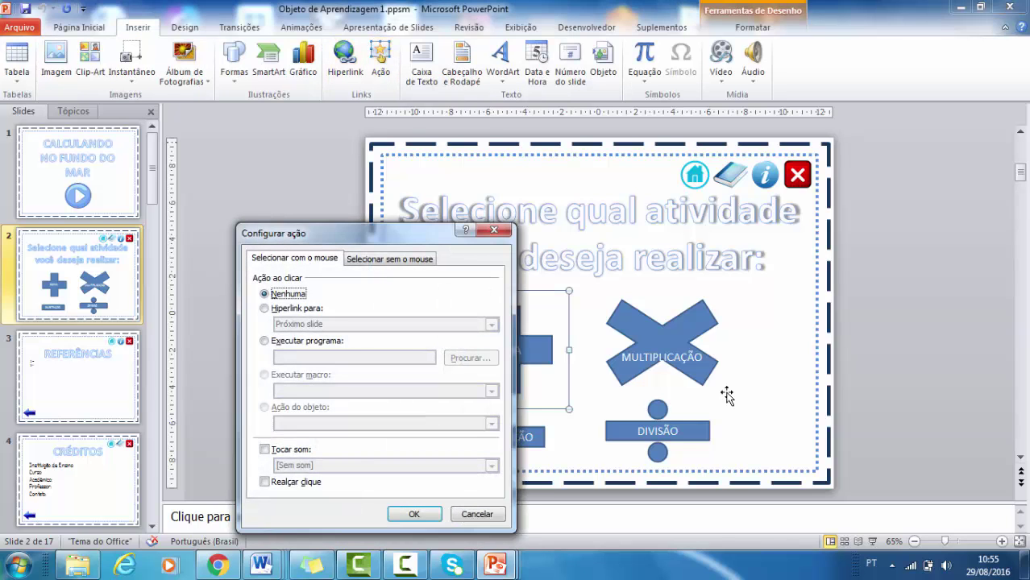
{"action": "key", "text": "Down"}
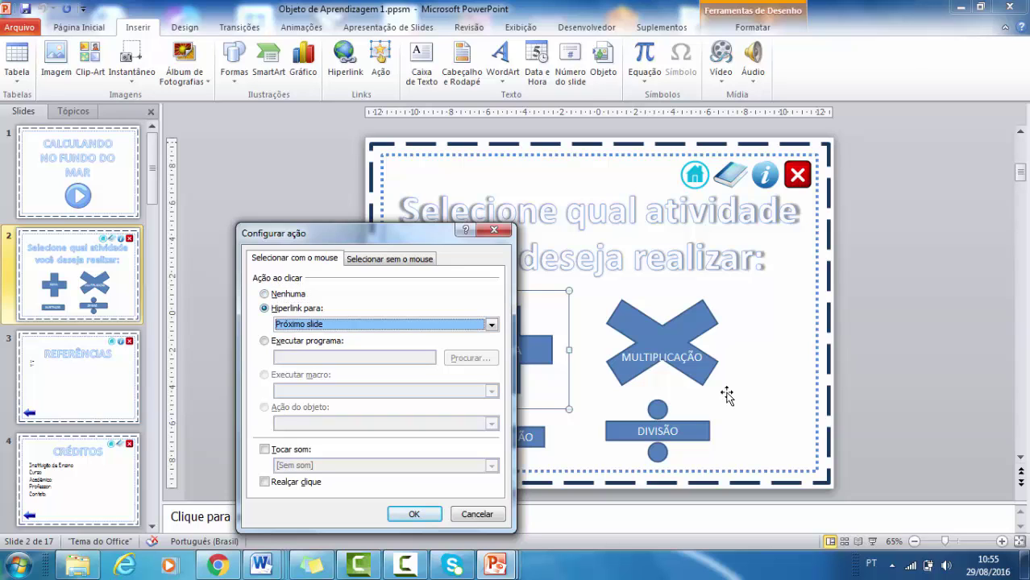
{"action": "key", "text": "Return"}
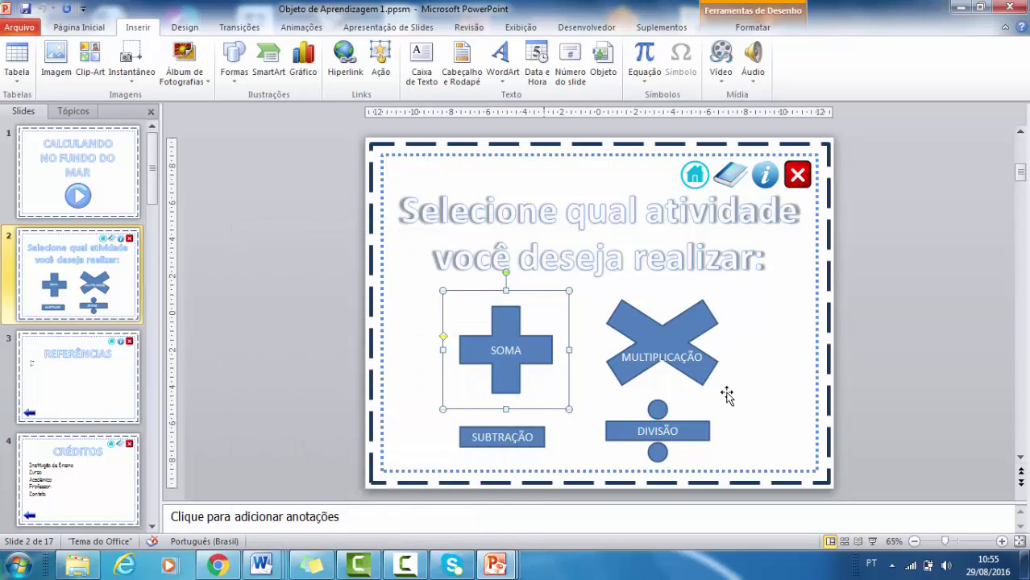
Browse through the slides to the fish-counting exercise on slide 9
{"action": "scroll", "coordinate": [726, 396], "scroll_direction": "down", "scroll_amount": 2}
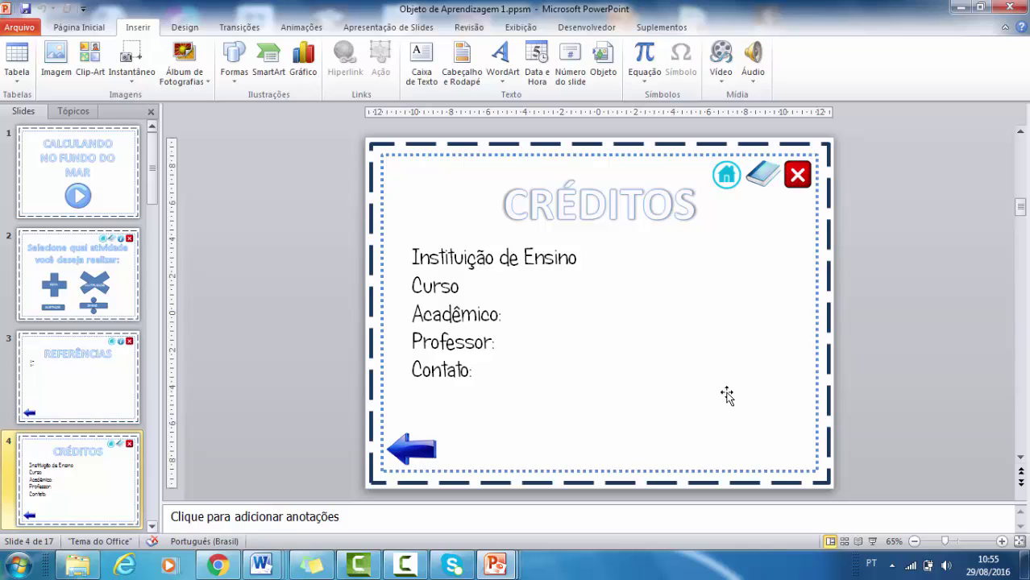
{"action": "scroll", "coordinate": [727, 396], "scroll_direction": "down", "scroll_amount": 5}
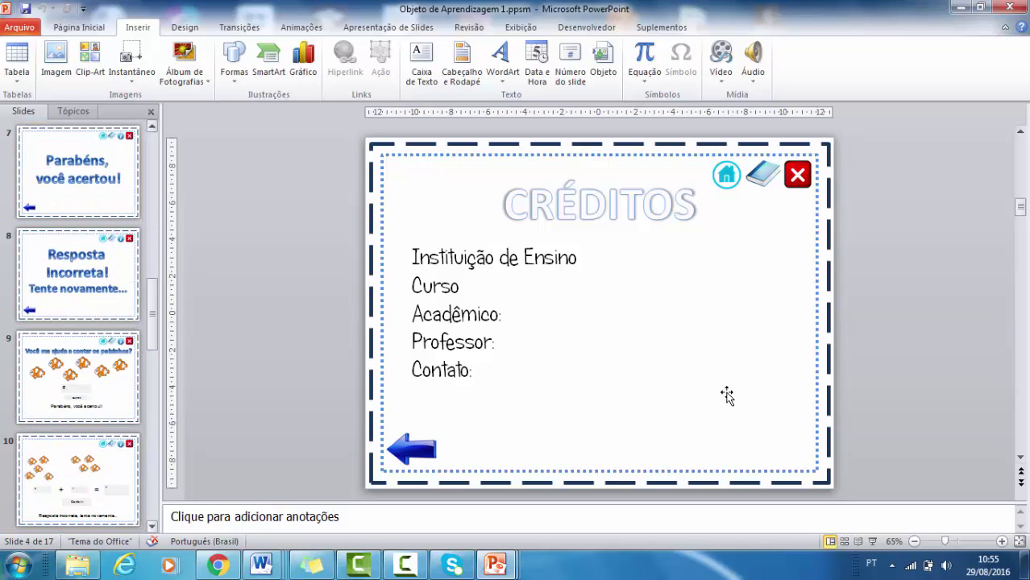
{"action": "scroll", "coordinate": [726, 396], "scroll_direction": "down", "scroll_amount": 6}
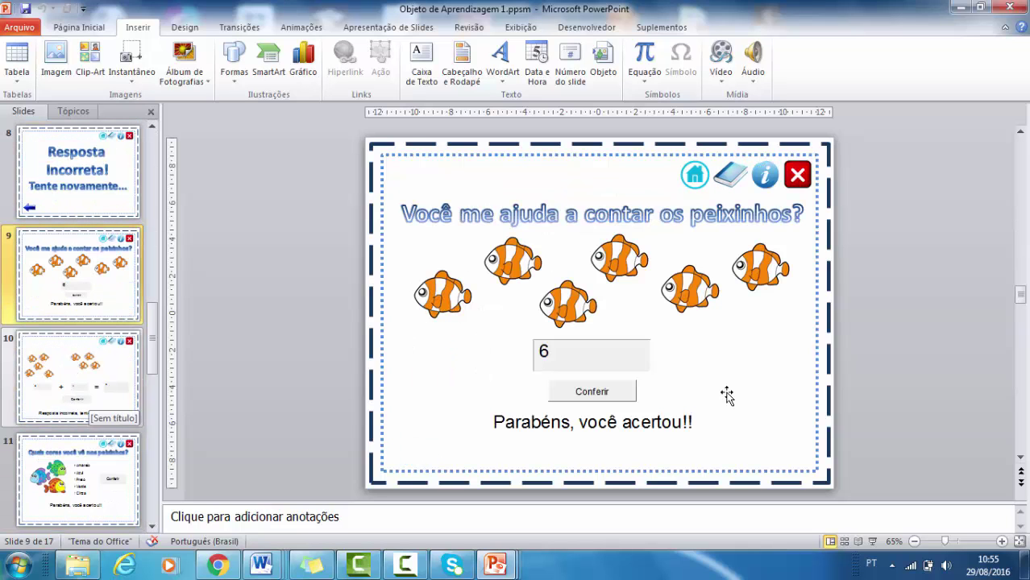